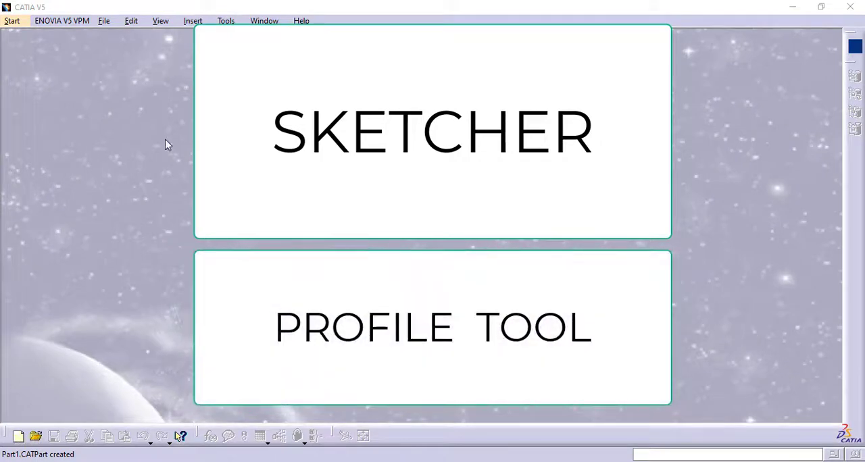
Create a new part named Profile in the Part Design workbench.
click(13, 21)
mouse_move(93, 49)
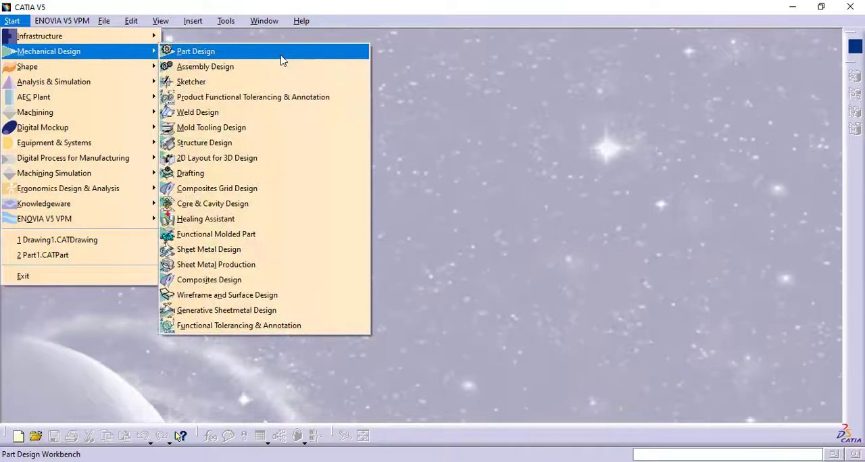
click(280, 55)
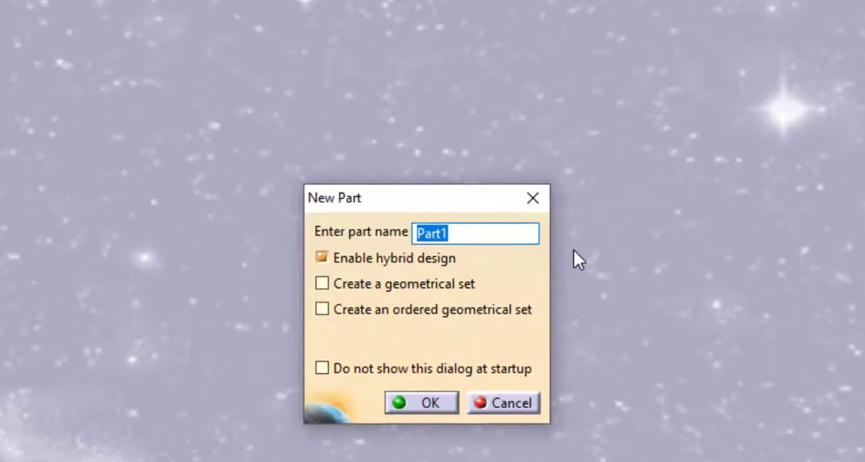
text(Profile)
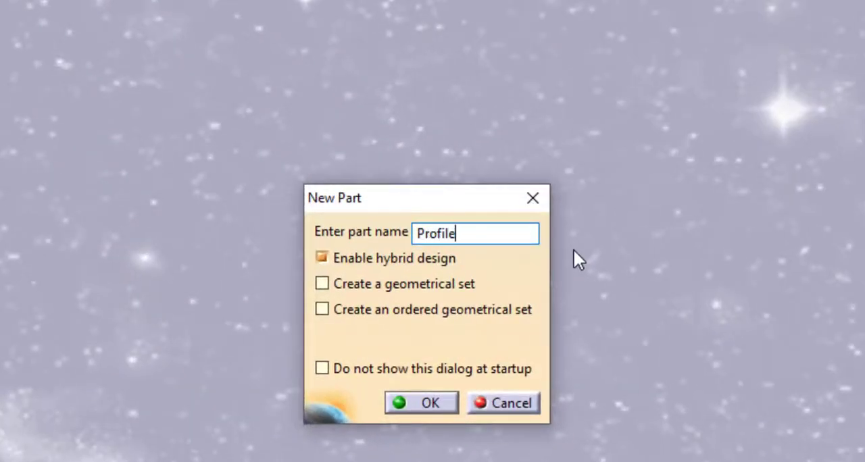
key(Return)
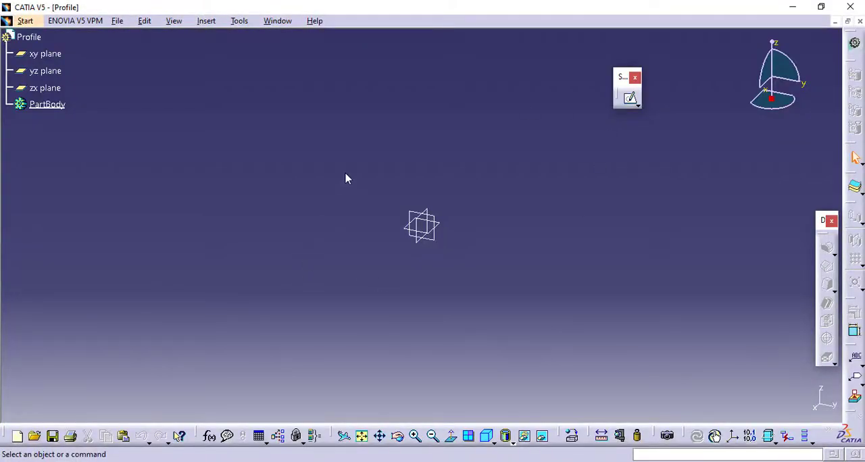
Select the xy plane and hide the Sketcher toolbar.
click(443, 226)
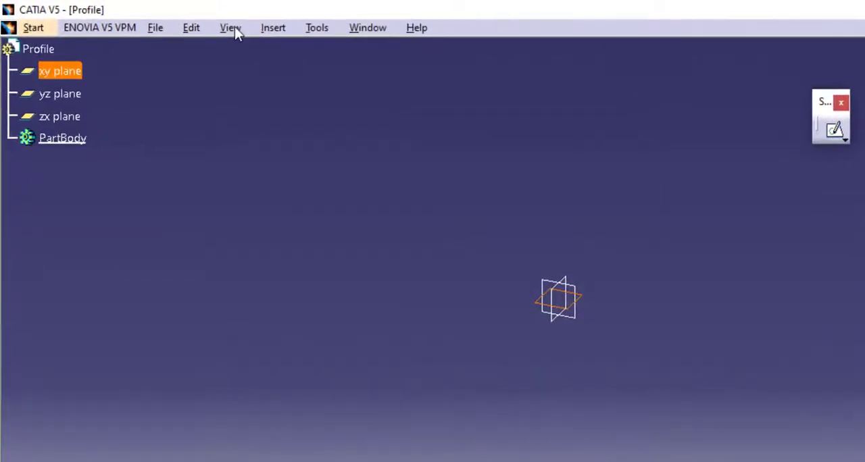
click(230, 28)
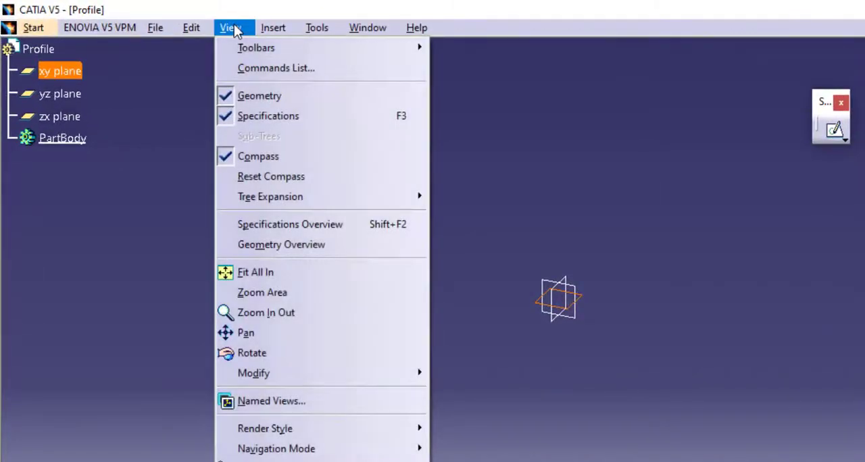
mouse_move(252, 51)
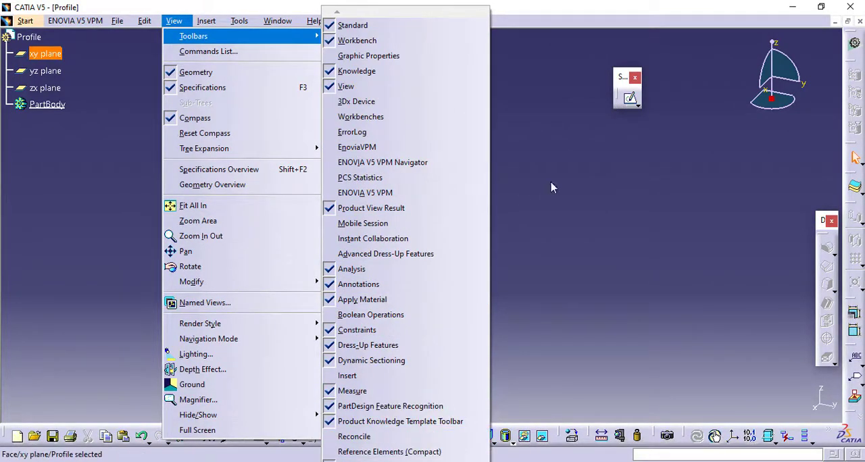
scroll(352, 423, down, 5)
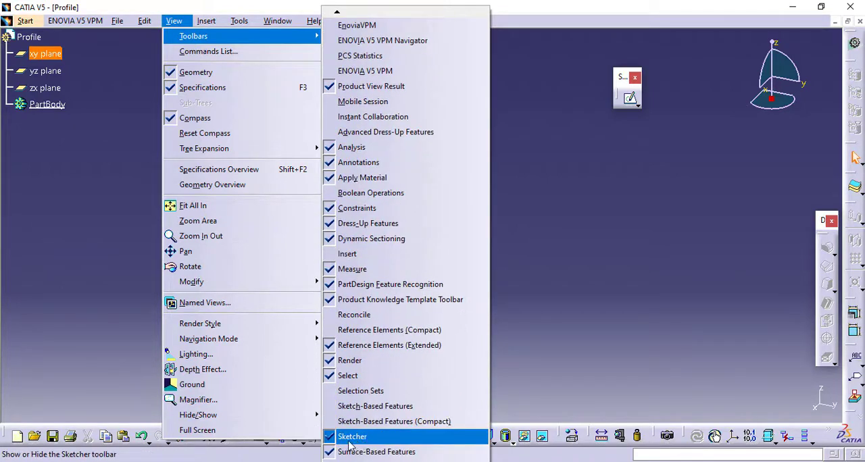
click(331, 438)
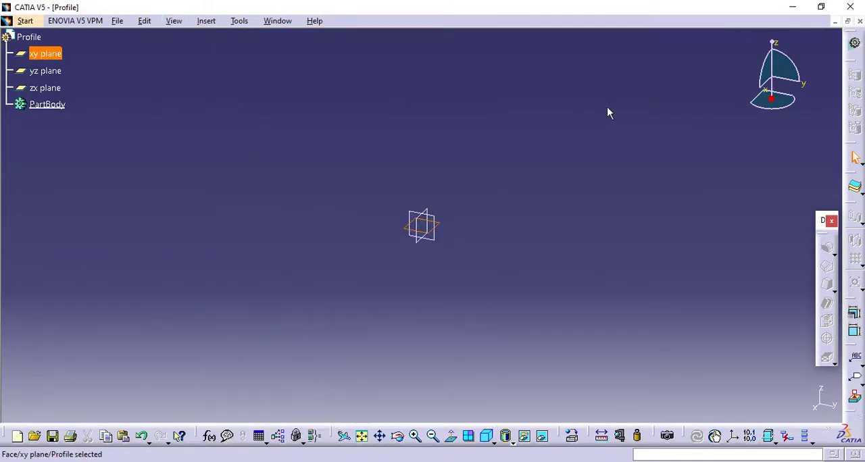
Show the Sketcher toolbar again and open a new sketch on the selected xy plane.
click(184, 24)
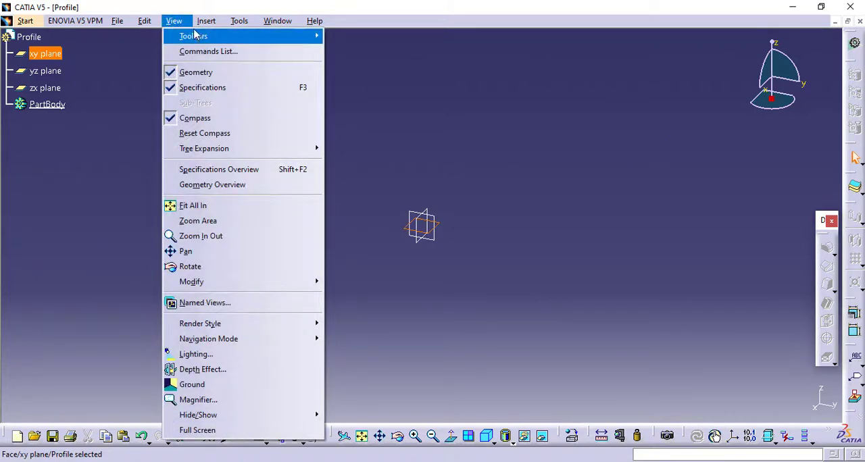
mouse_move(195, 36)
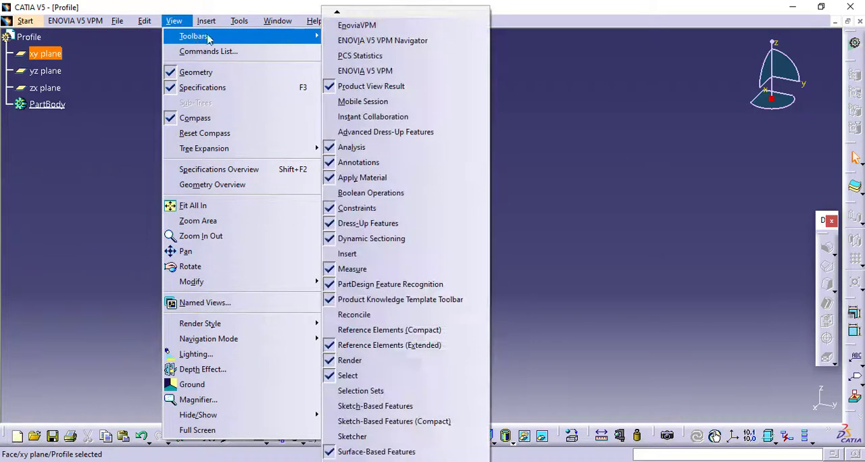
click(347, 438)
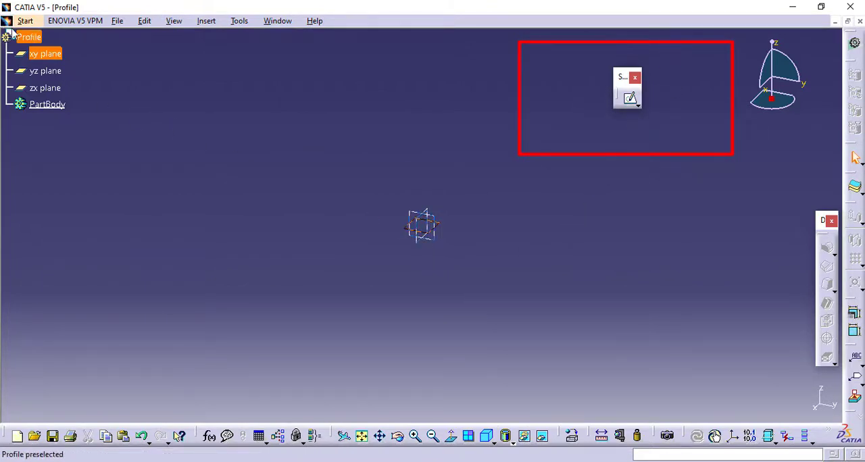
click(631, 100)
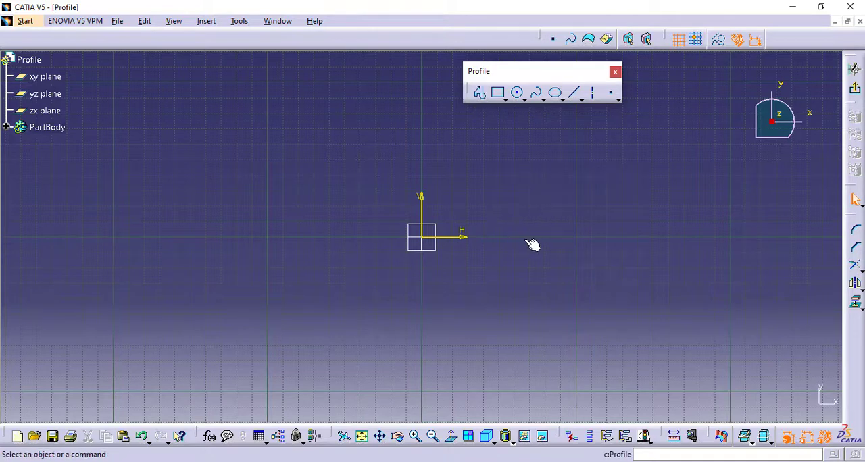
Float the Operation toolbar, dock it back at the window edge, and reposition the floating Profile toolbar.
mouse_move(520, 194)
middle_down()
mouse_move(490, 212)
mouse_move(447, 269)
middle_up()
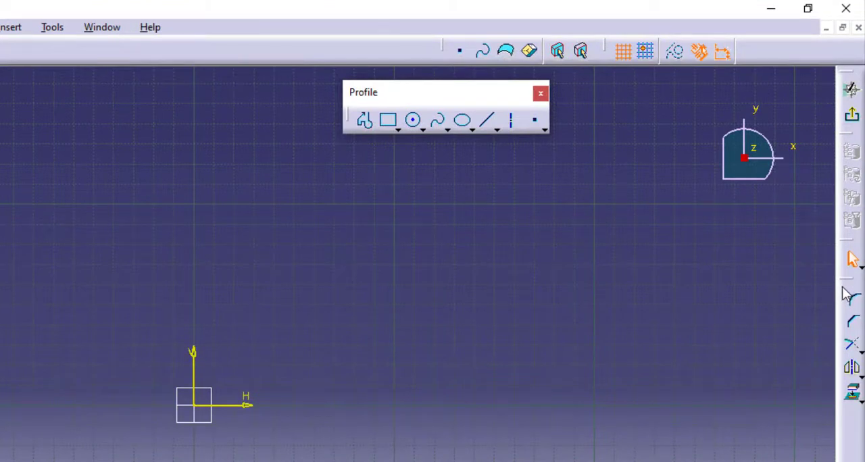
drag(844, 280, 676, 279)
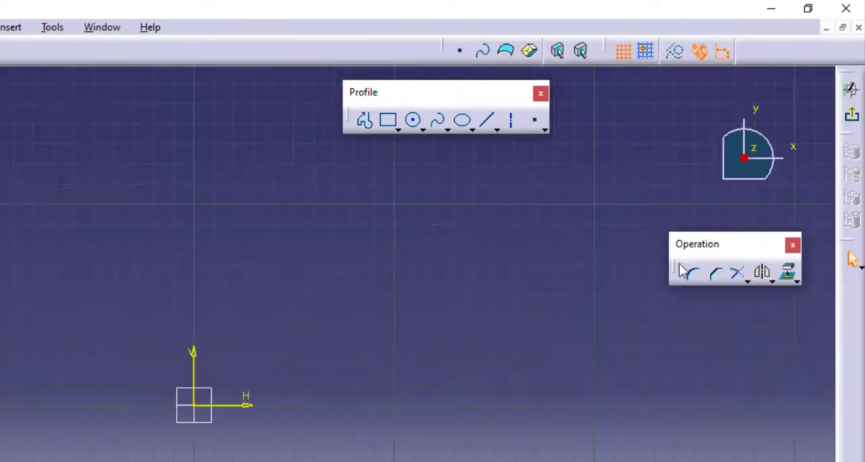
drag(676, 278, 853, 297)
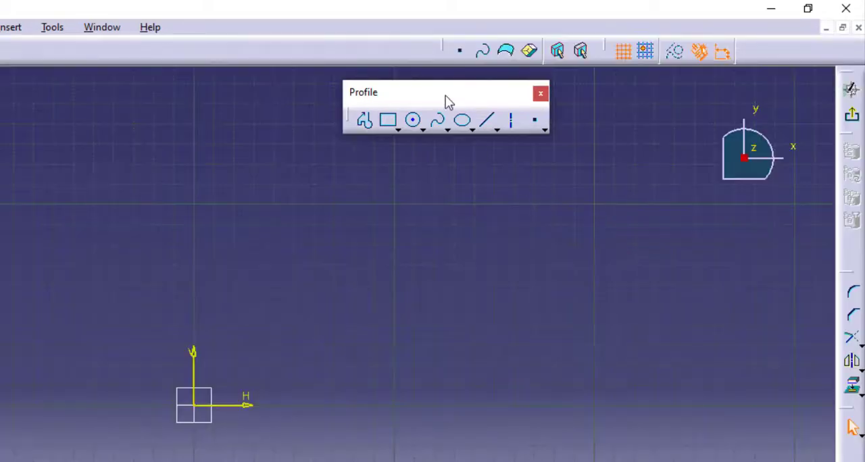
drag(444, 93, 407, 118)
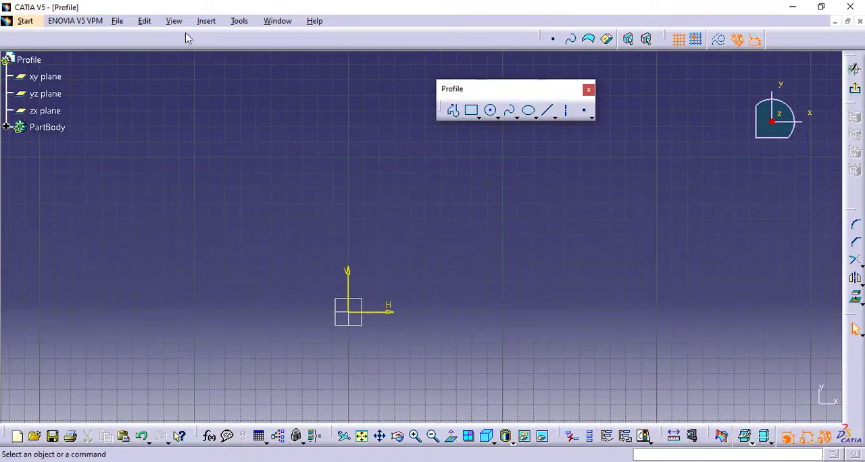
Show the Constraint toolbar and place it beside the floating Profile toolbar.
click(174, 21)
mouse_move(196, 36)
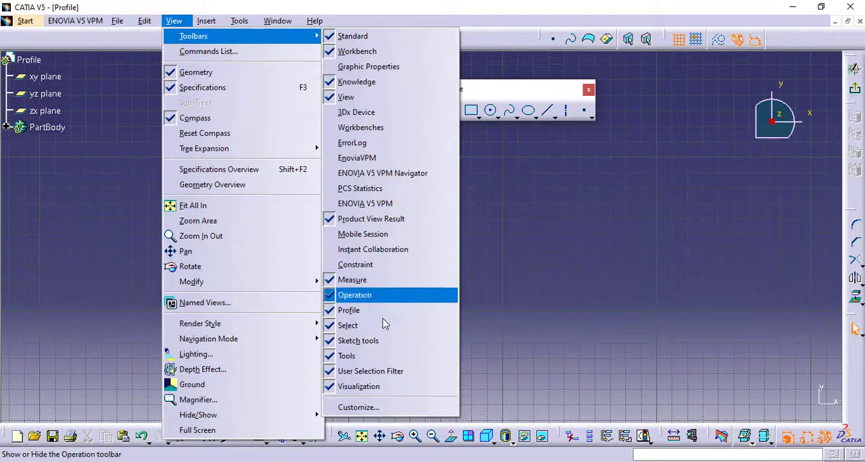
click(385, 266)
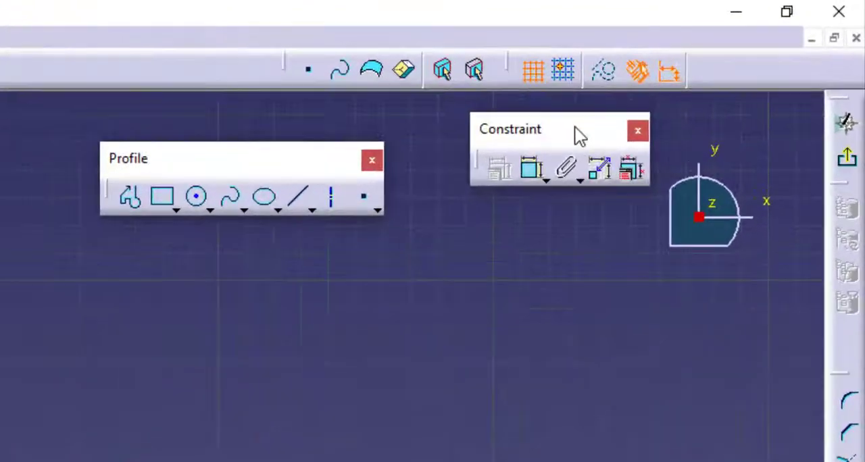
drag(701, 71, 678, 94)
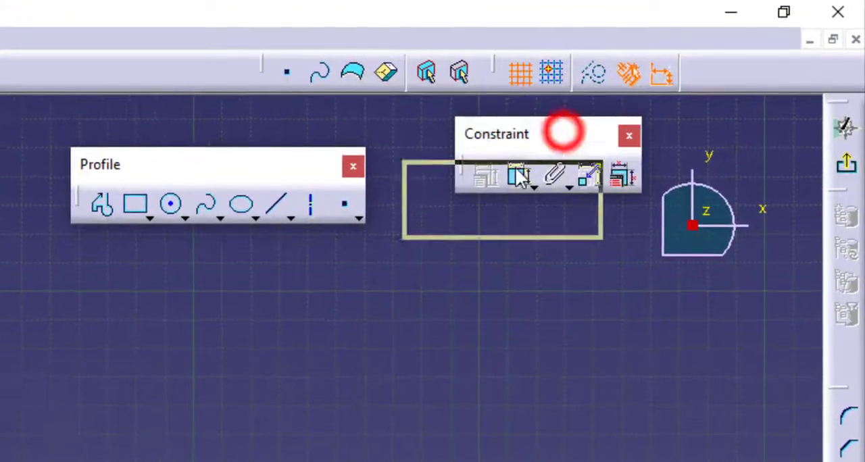
drag(518, 177, 513, 164)
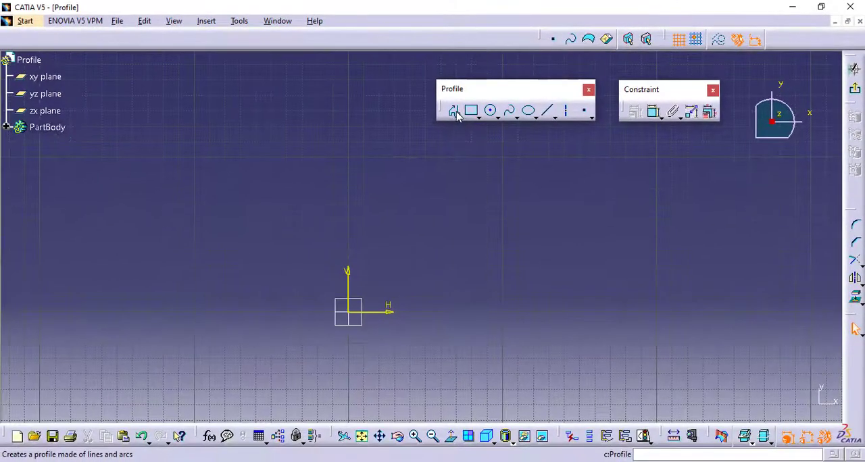
With the Profile tool, sketch from the origin a vertical line about 88 mm up, a horizontal about 110 mm, a vertical down to about 50 mm, and a shorter horizontal back.
click(453, 112)
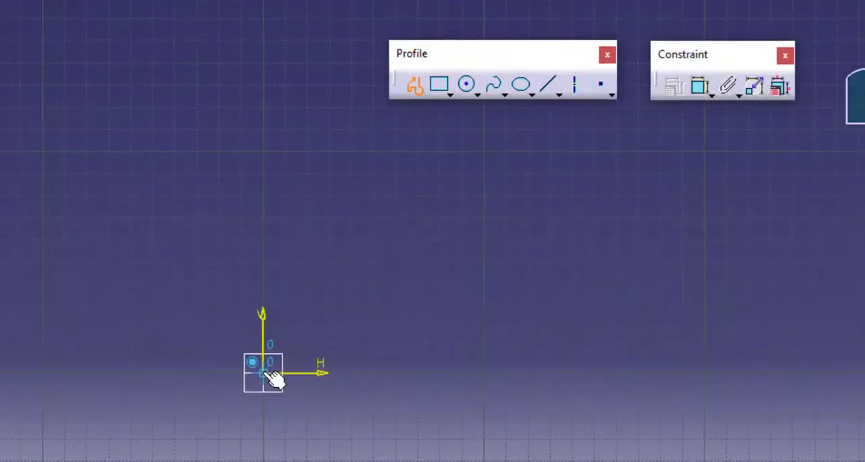
click(263, 372)
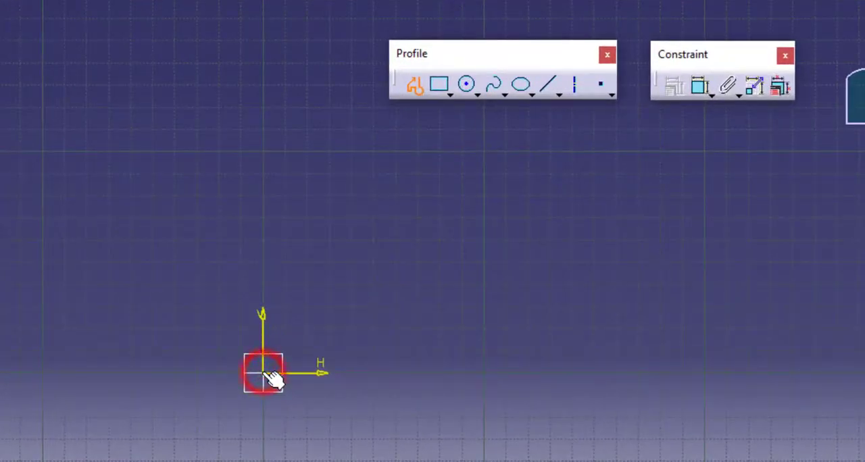
click(263, 177)
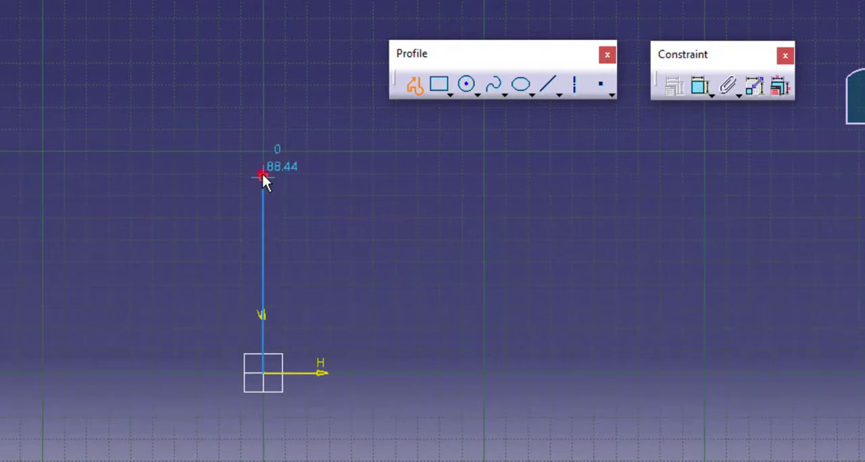
click(507, 177)
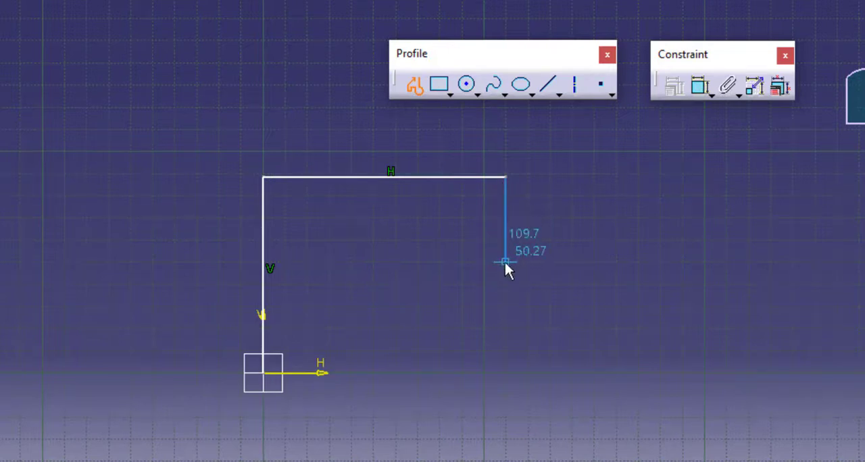
click(506, 262)
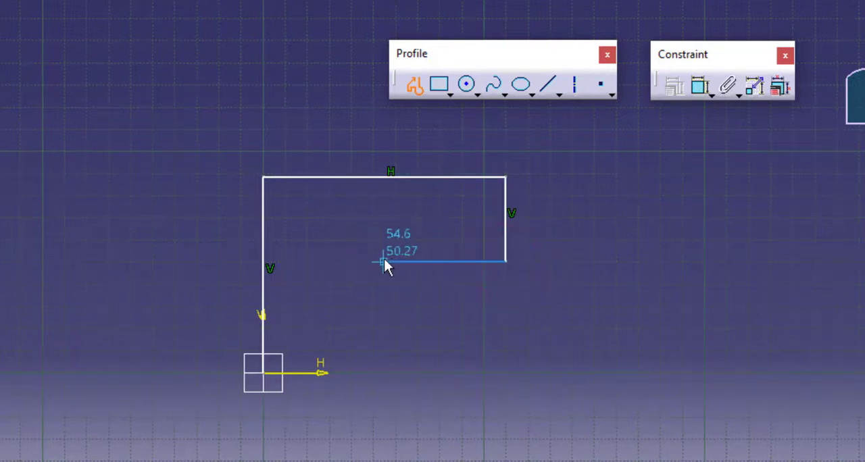
click(346, 263)
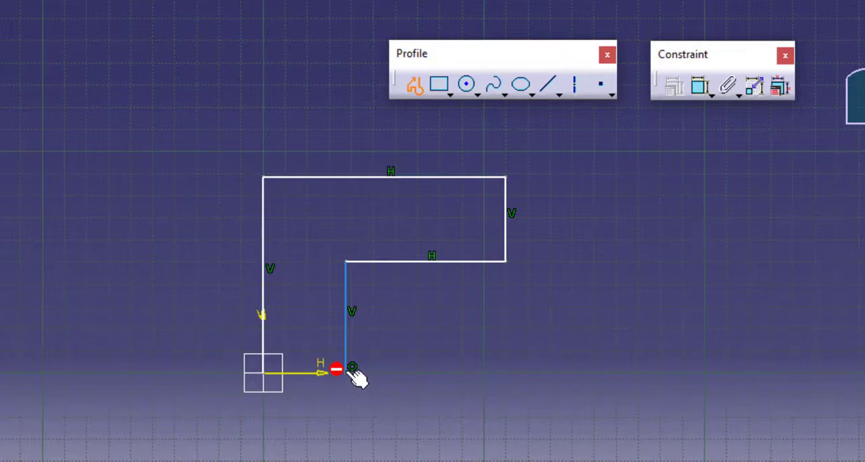
Continue the profile with a vertical line down to the H axis and close it at the origin with a tangent arc.
click(345, 371)
drag(335, 404, 279, 388)
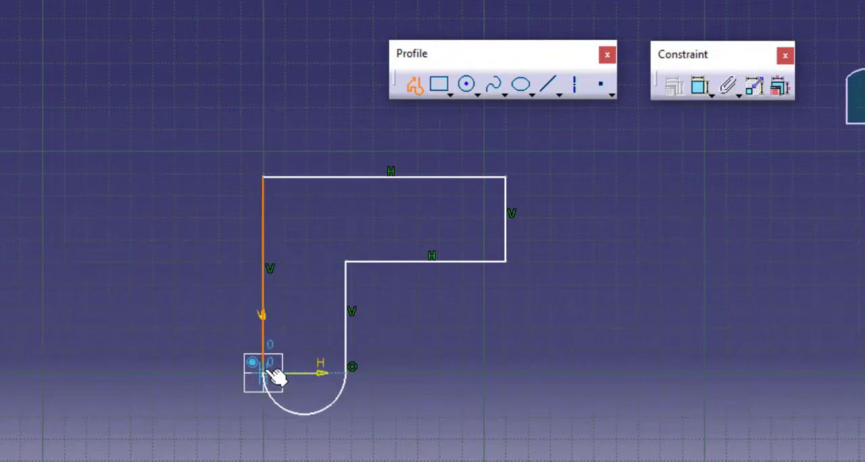
click(264, 371)
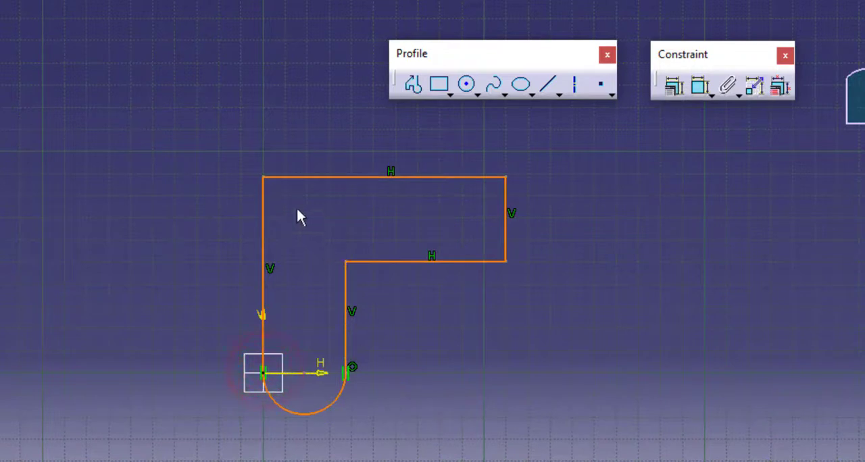
Reshape the profile by moving its short outer vertical line inward and down, shortening the two horizontal lines.
click(581, 319)
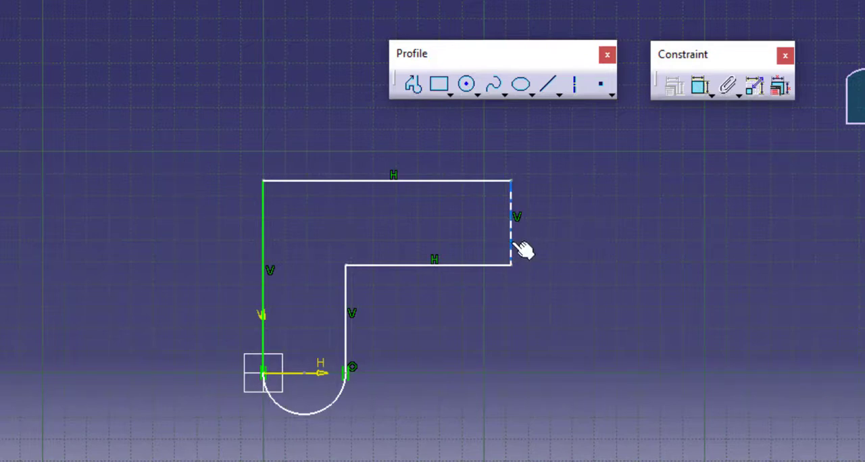
mouse_move(523, 247)
mouse_down()
mouse_move(512, 240)
mouse_move(602, 241)
mouse_move(363, 248)
mouse_move(539, 247)
mouse_move(533, 235)
mouse_move(527, 253)
mouse_move(498, 251)
mouse_move(506, 223)
mouse_move(501, 232)
mouse_up()
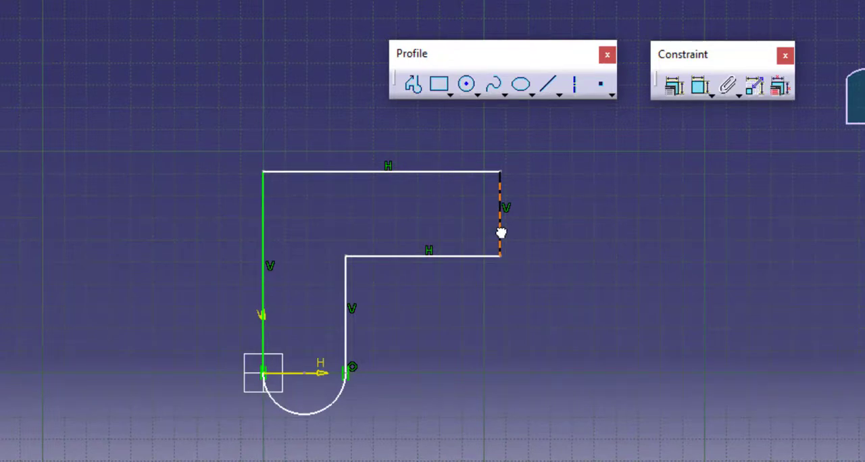
mouse_move(501, 233)
mouse_down()
mouse_move(119, 241)
mouse_move(351, 243)
mouse_move(335, 178)
mouse_move(313, 284)
mouse_move(460, 264)
mouse_up()
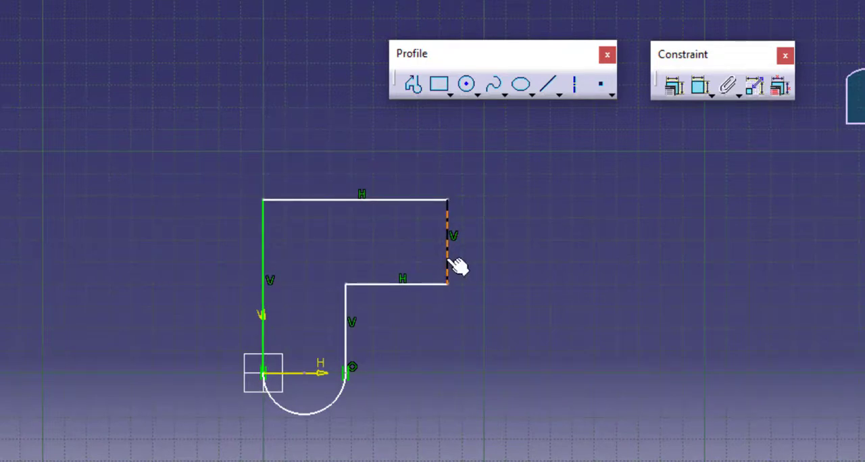
click(651, 258)
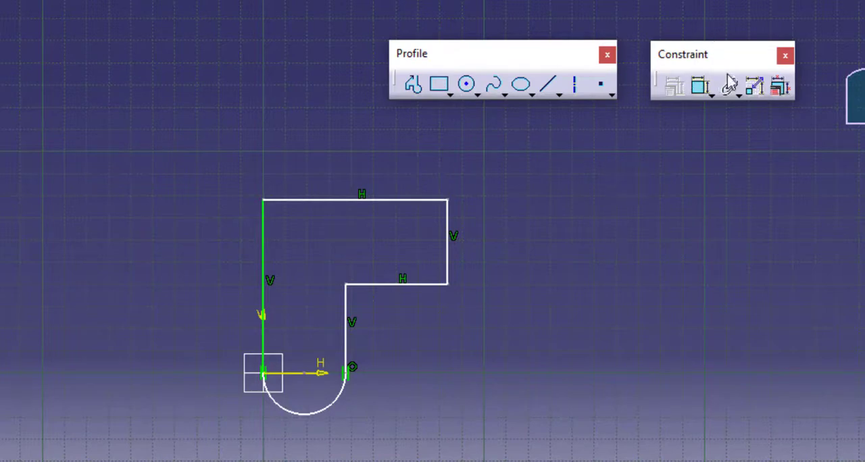
Dock the floating Constraint toolbar at the window edge directly above the Operation tools.
mouse_move(732, 48)
mouse_down()
mouse_move(679, 71)
mouse_move(709, 59)
mouse_up()
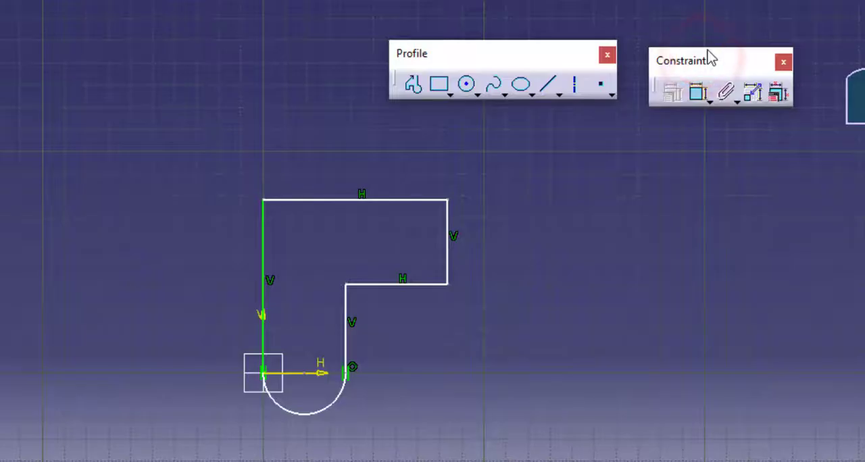
click(720, 61)
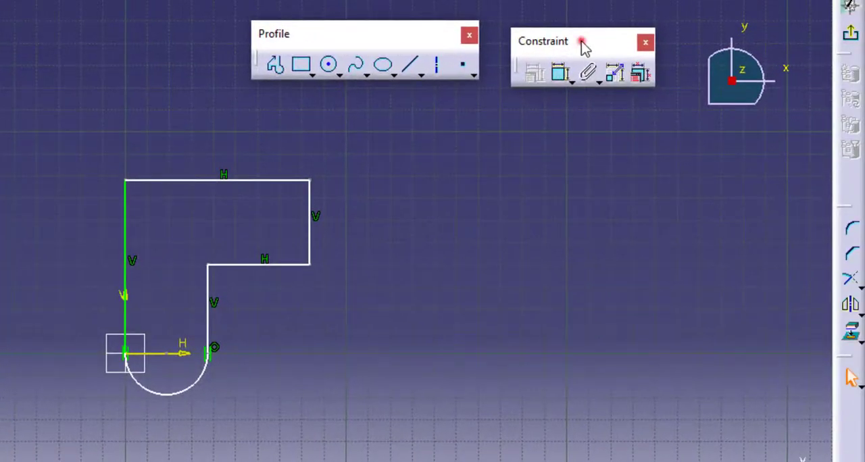
drag(583, 48, 838, 170)
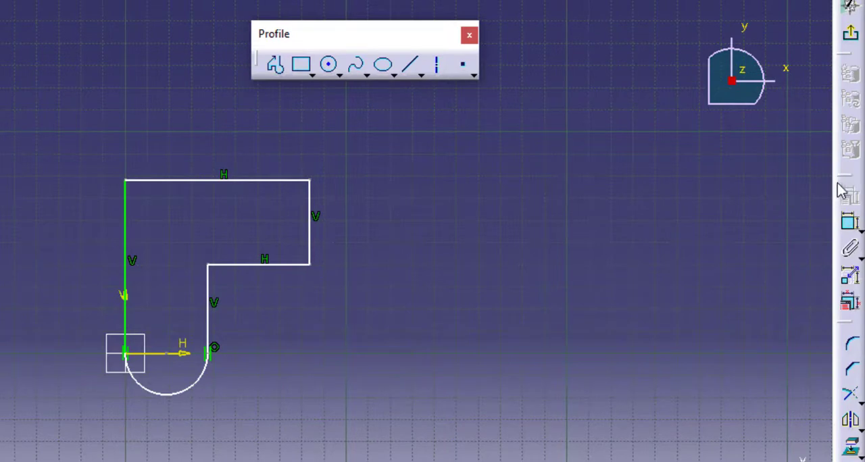
Float the Constraint toolbar horizontally beside the Profile toolbar and dimension the length of the profile's short outer vertical line.
drag(843, 188, 570, 82)
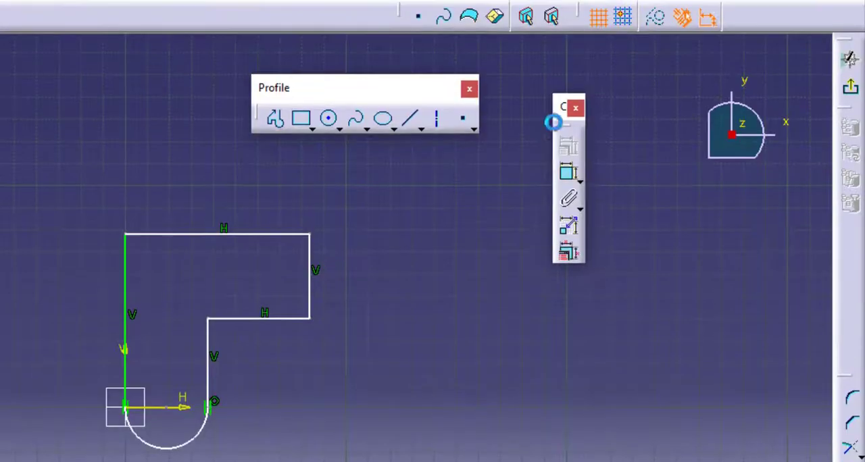
mouse_move(569, 155)
mouse_down()
mouse_move(273, 60)
mouse_move(110, 42)
mouse_move(166, 33)
mouse_move(160, 56)
mouse_move(174, 39)
mouse_move(711, 102)
mouse_move(515, 142)
mouse_up()
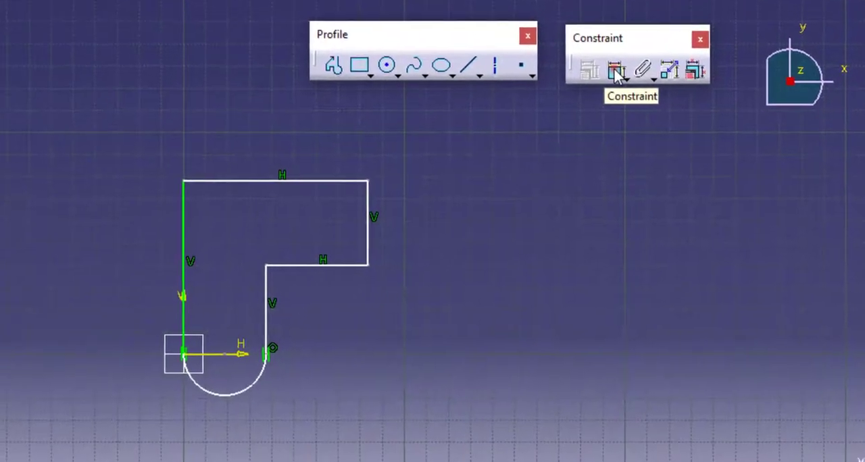
click(558, 144)
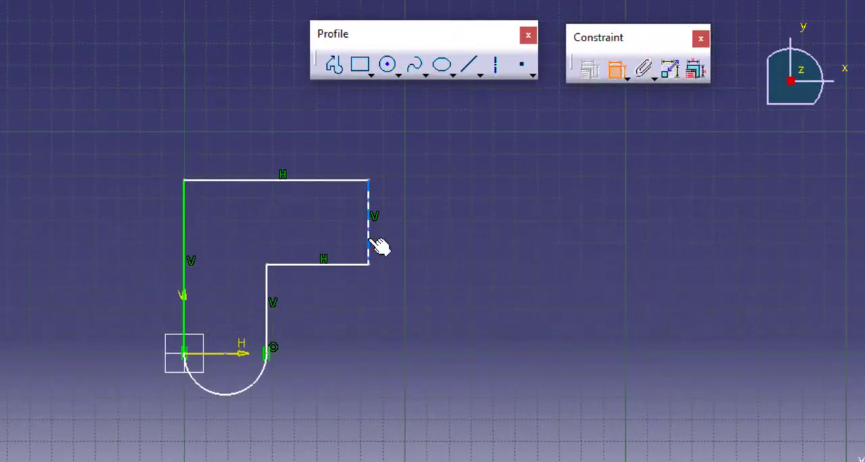
click(368, 240)
click(482, 235)
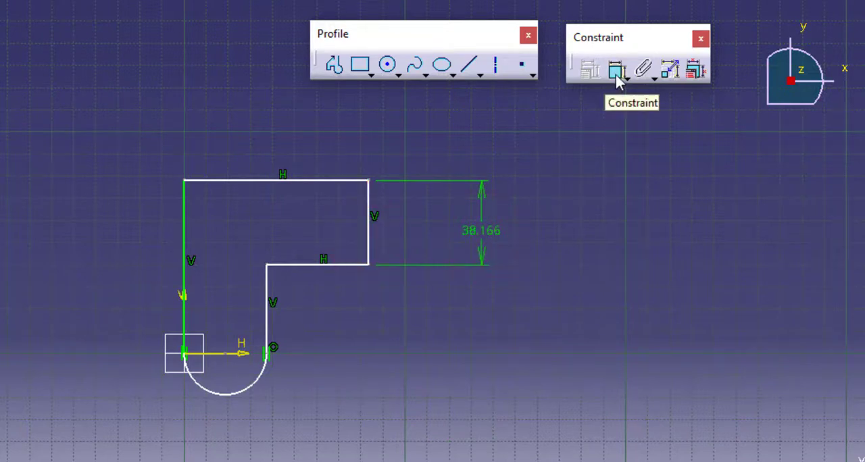
click(346, 265)
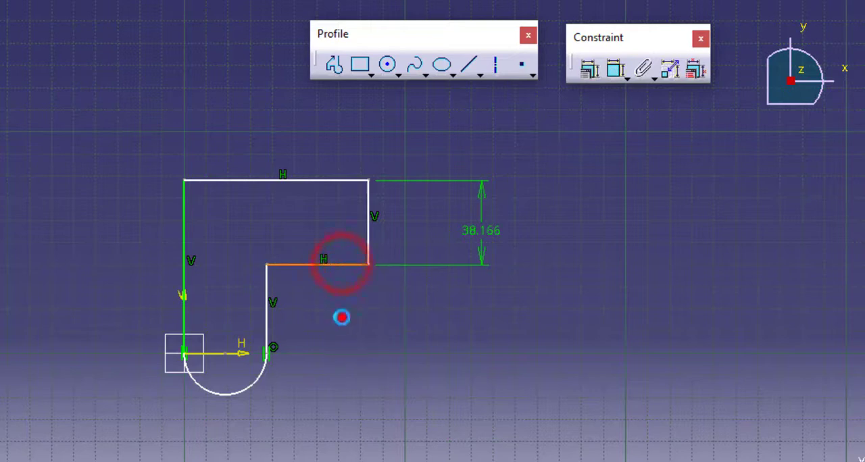
click(341, 316)
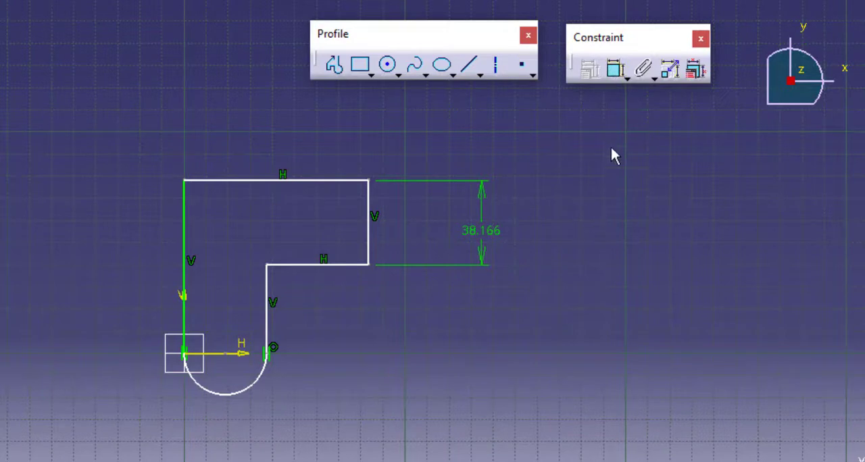
Dimension the lengths of the profile's upper and lower horizontal lines, placing the dimensions above and below the shape.
click(616, 71)
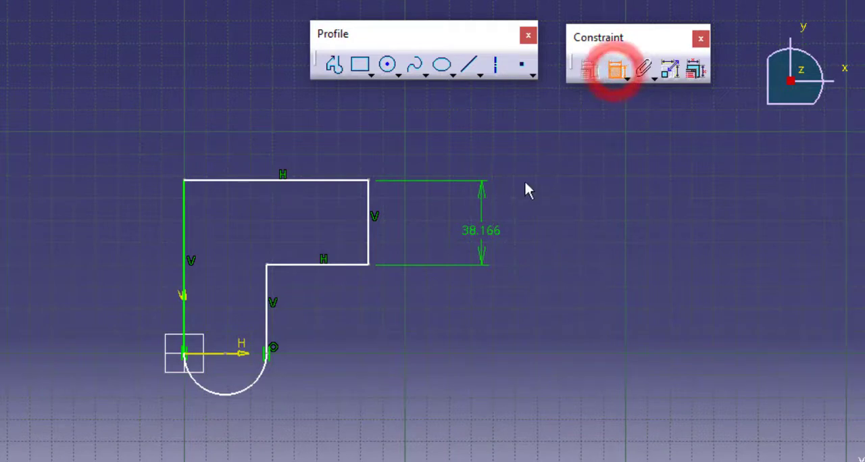
click(311, 180)
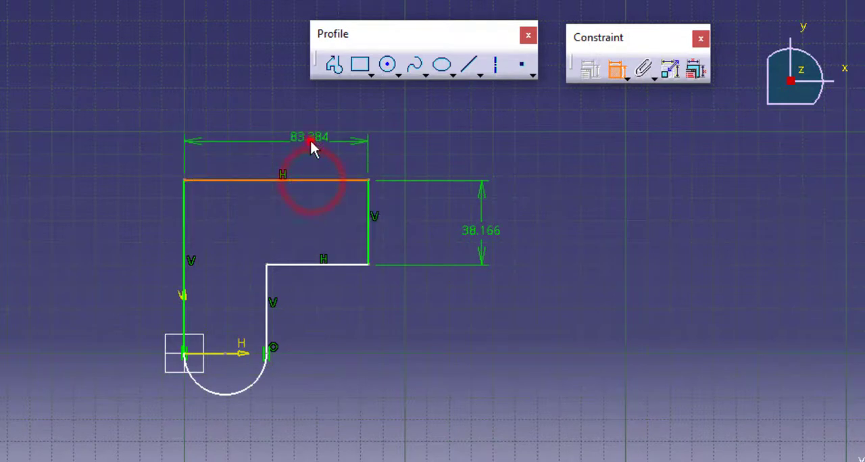
click(308, 141)
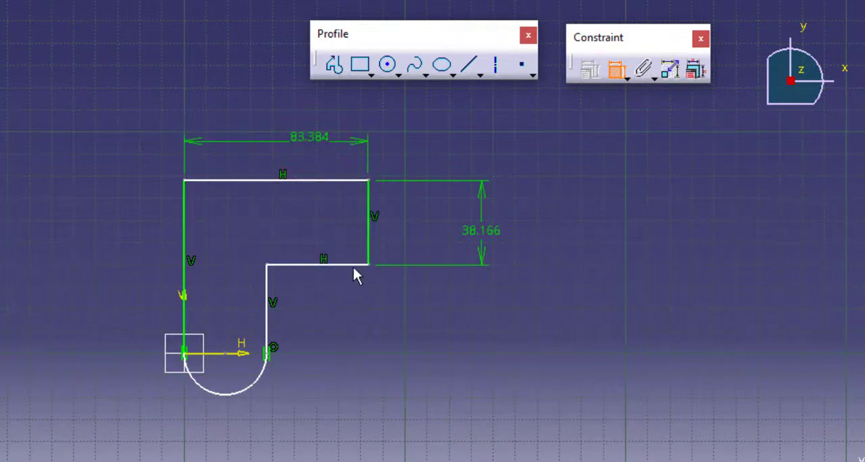
click(353, 265)
click(348, 320)
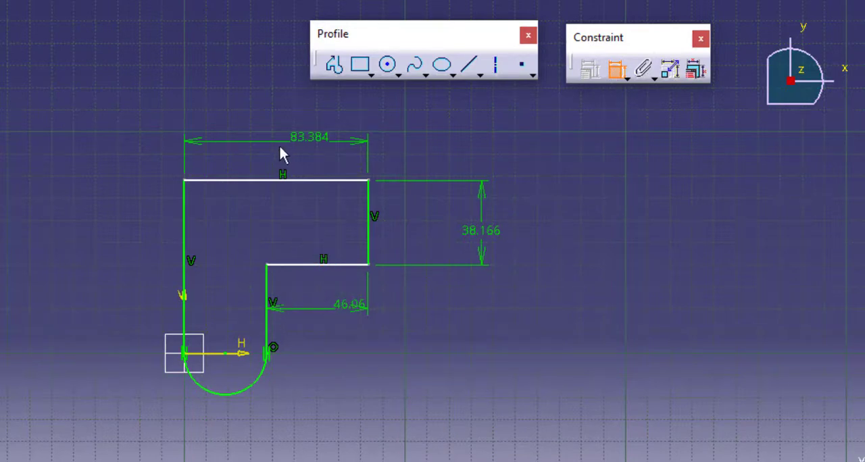
Set the length dimension of the short outer vertical line to 40 mm.
double_click(486, 234)
click(616, 71)
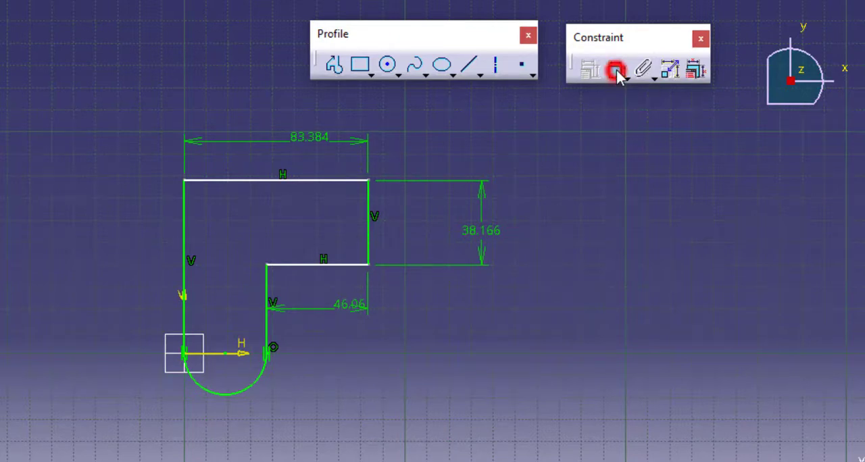
double_click(488, 234)
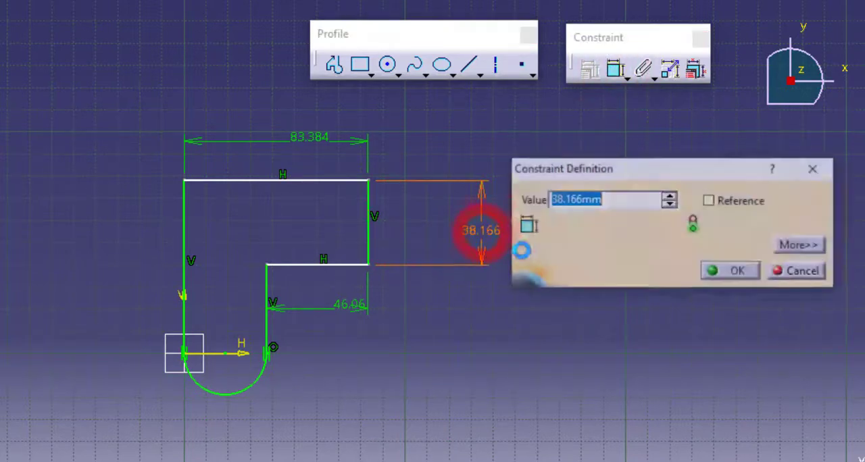
drag(656, 167, 645, 173)
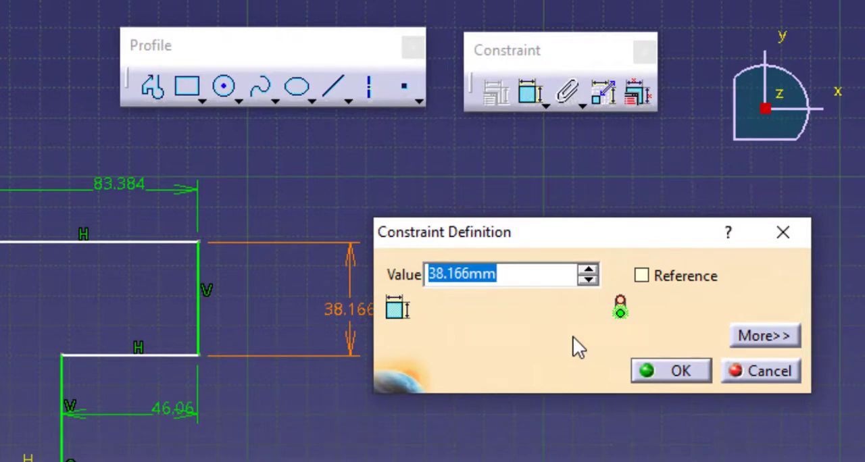
text(4)
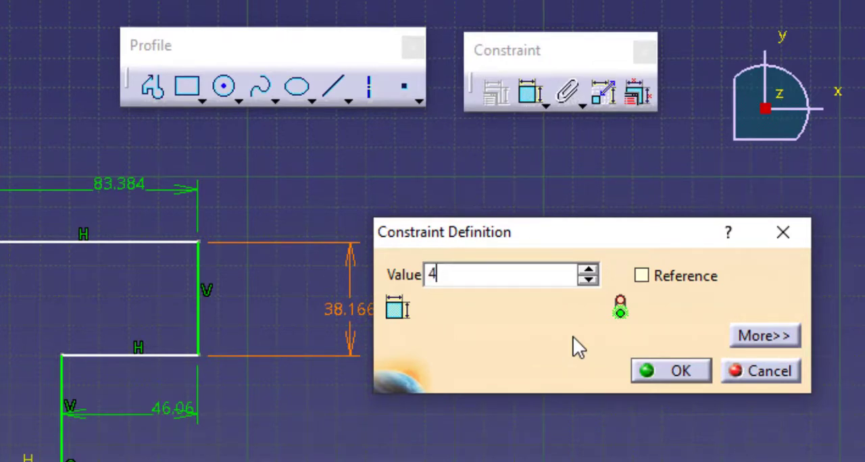
text(0)
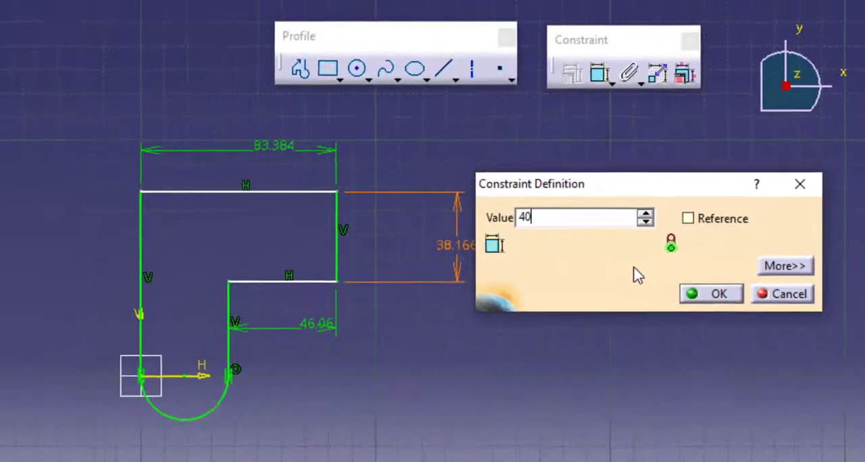
key(Return)
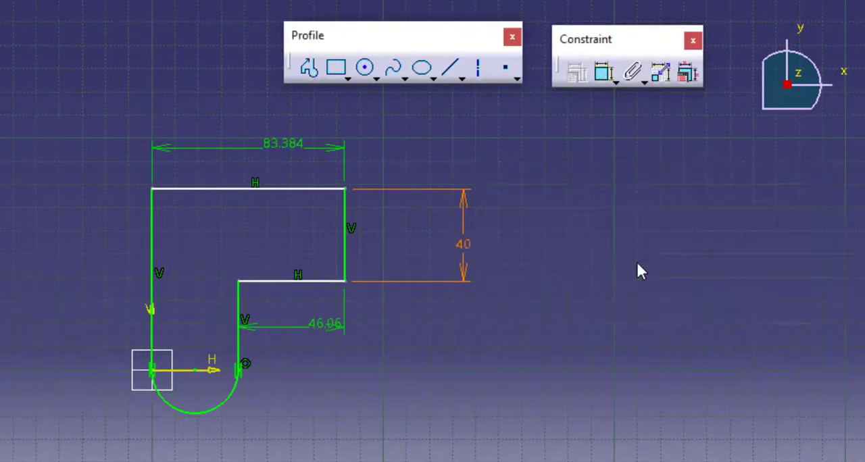
Set the upper horizontal line's dimension to 80 mm and the lower horizontal line's dimension to 40 mm.
double_click(270, 140)
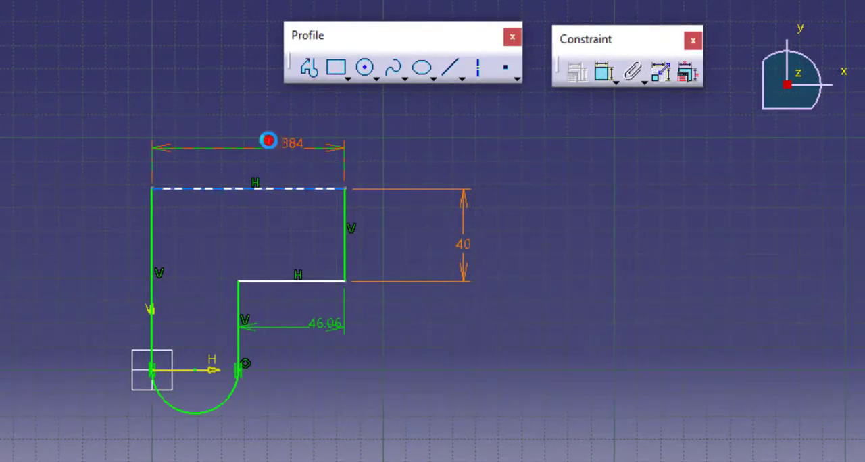
text(80)
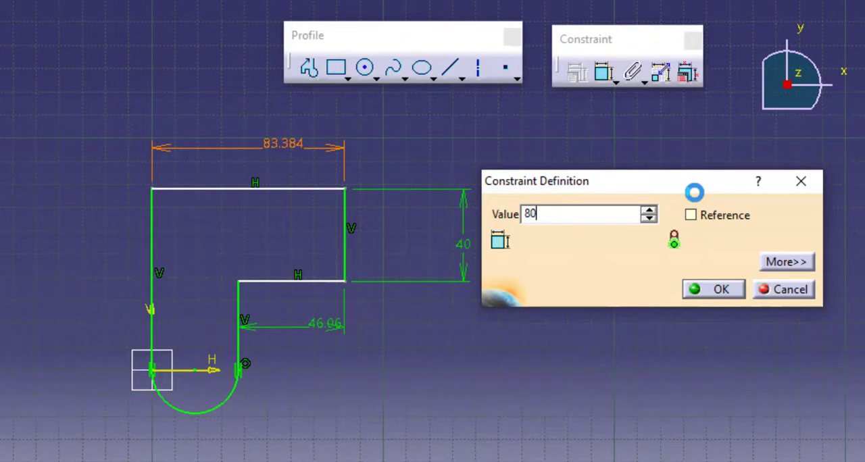
key(Return)
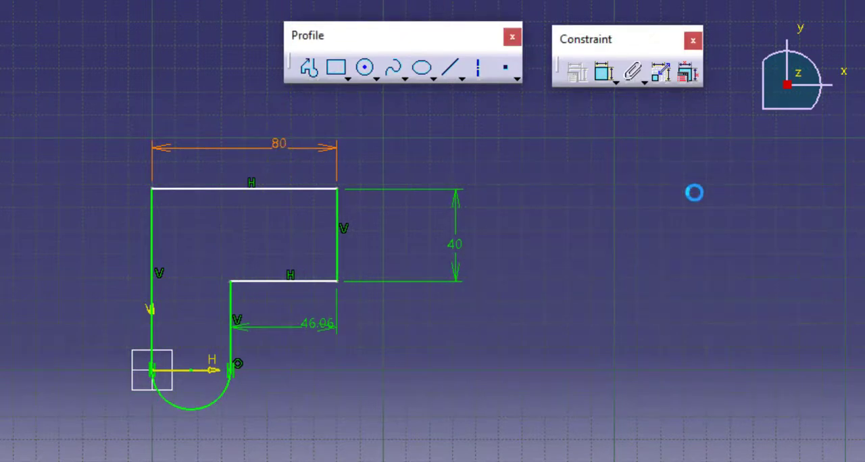
double_click(313, 324)
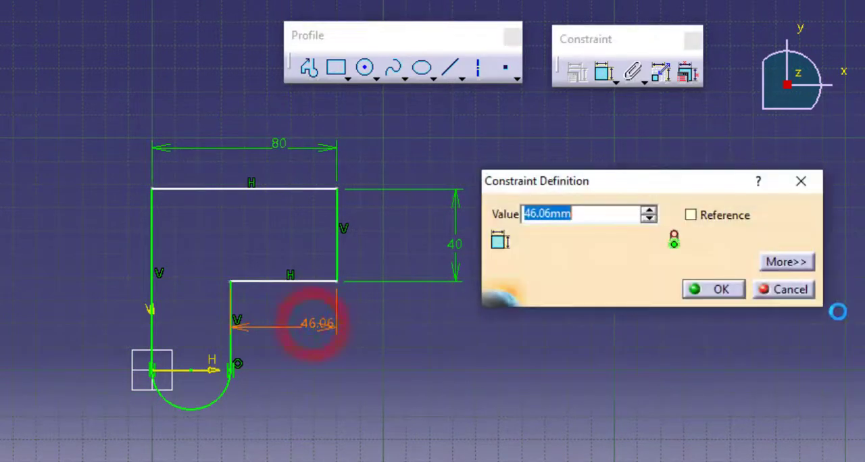
text(40)
key(Return)
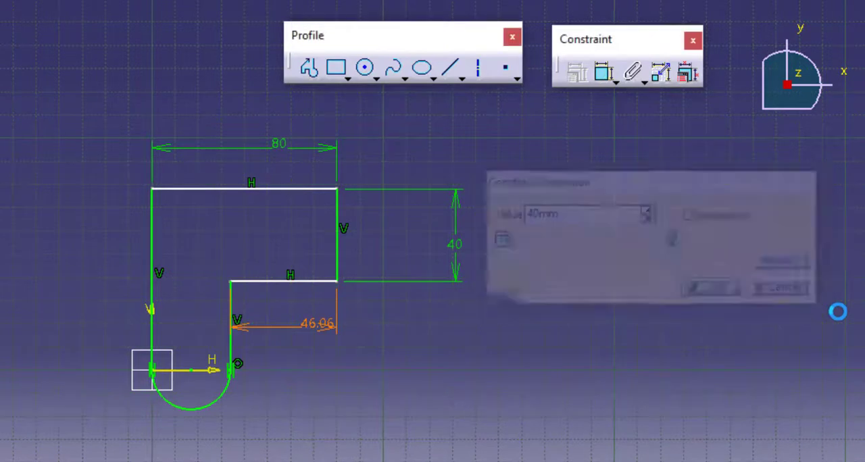
Dimension the long vertical line rising from the origin and set its length to 80 mm.
click(603, 71)
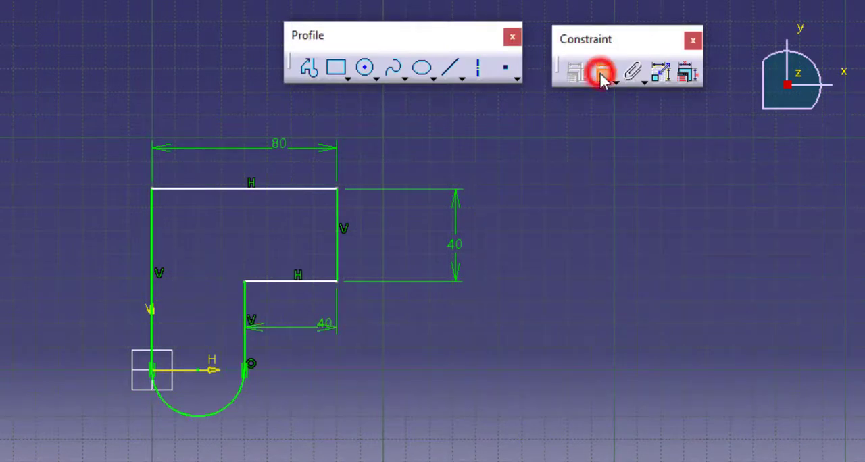
click(151, 275)
click(45, 279)
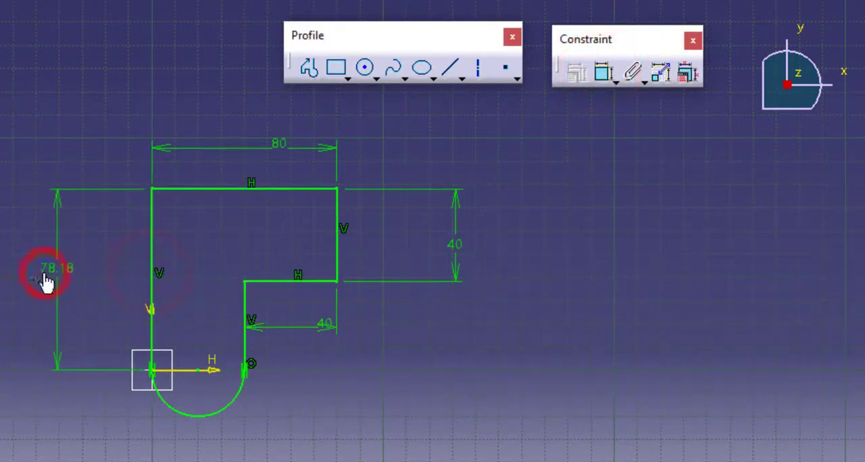
double_click(58, 265)
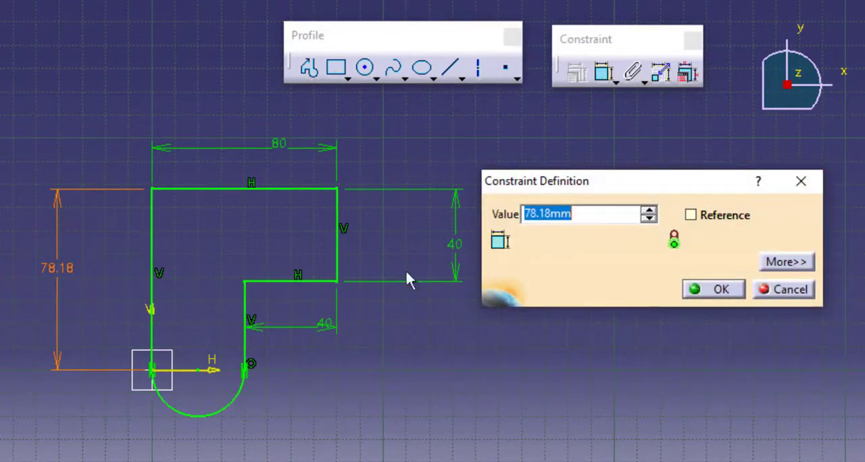
text(80)
key(Return)
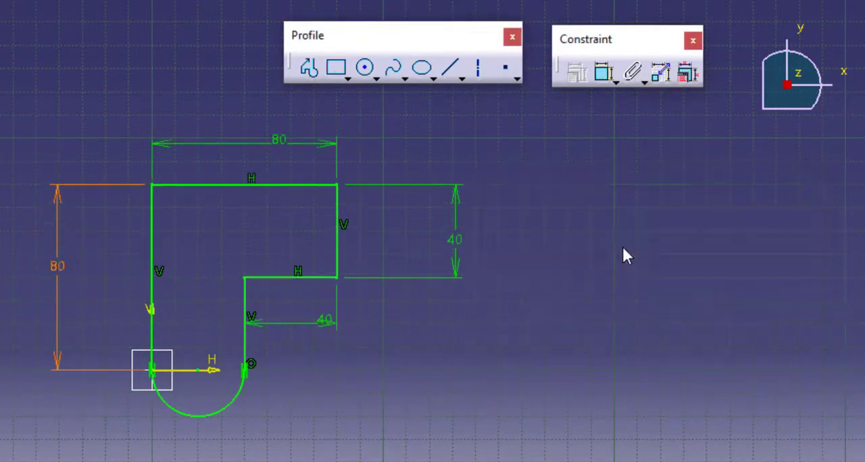
click(622, 245)
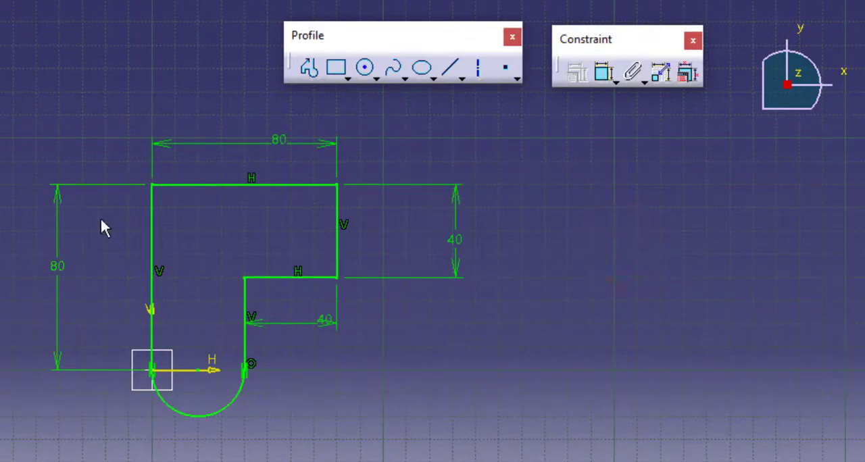